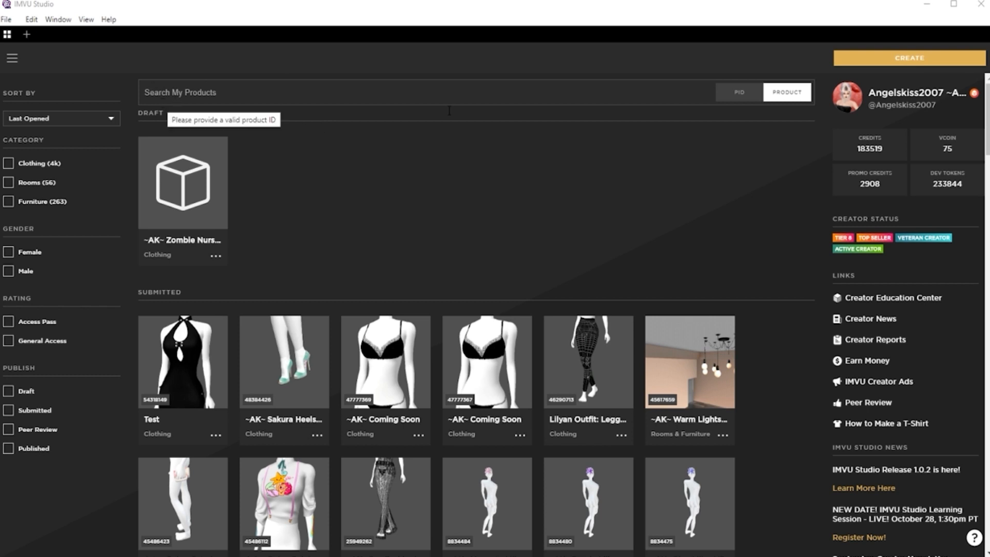
Filter the product list by the Rooms category, and clear that filter again.
mouse_move(162, 144)
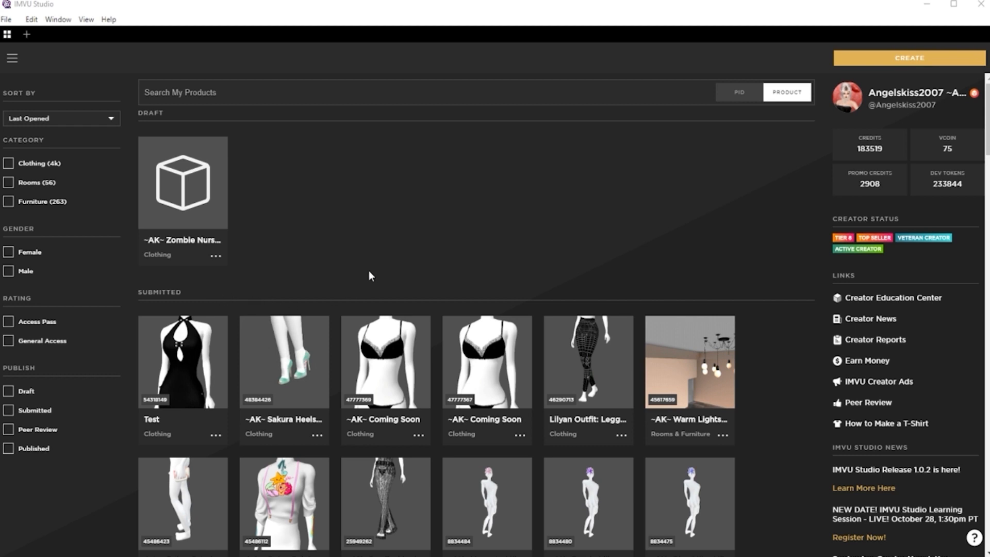
left_click(10, 185)
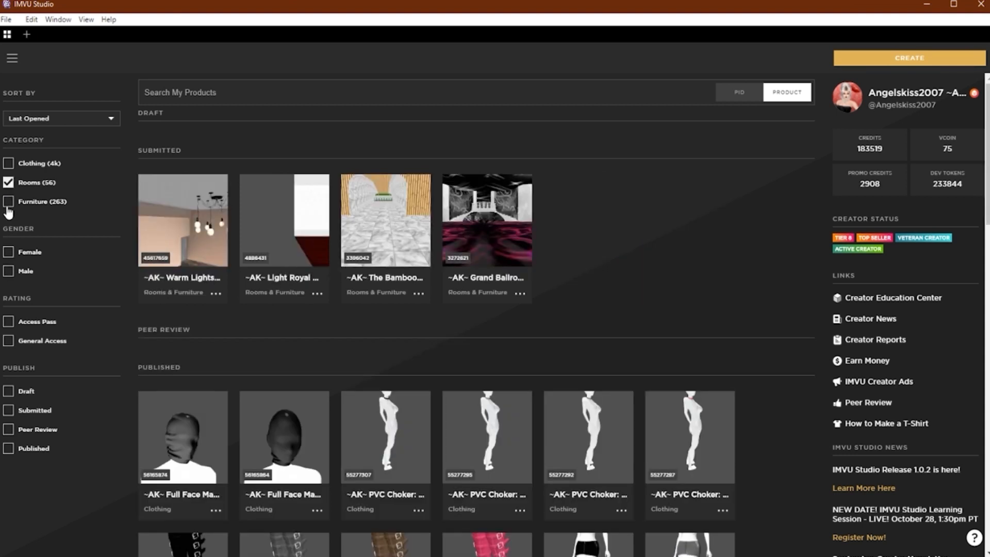
left_click(9, 184)
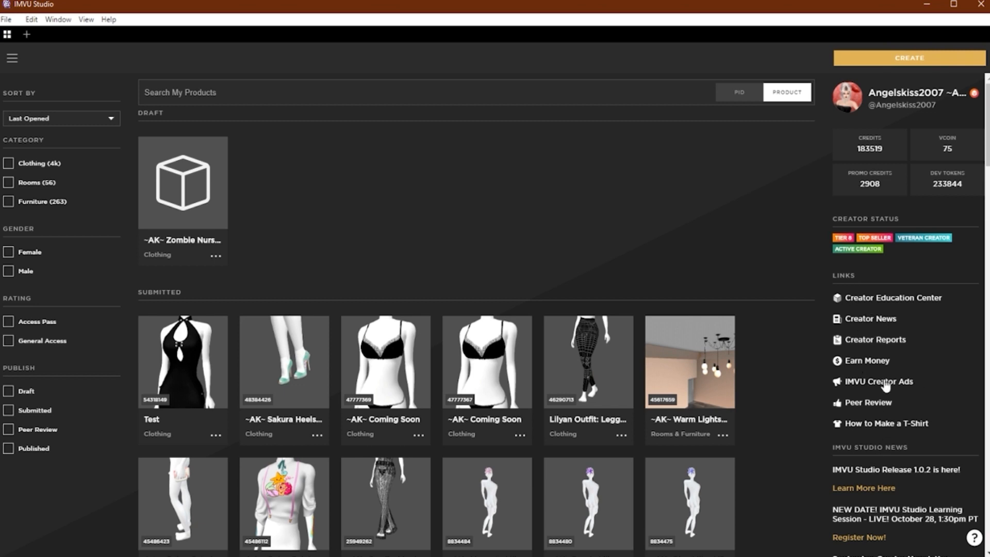
scroll(886, 386, "down", 2)
scroll(885, 419, "up", 2)
left_click(6, 19)
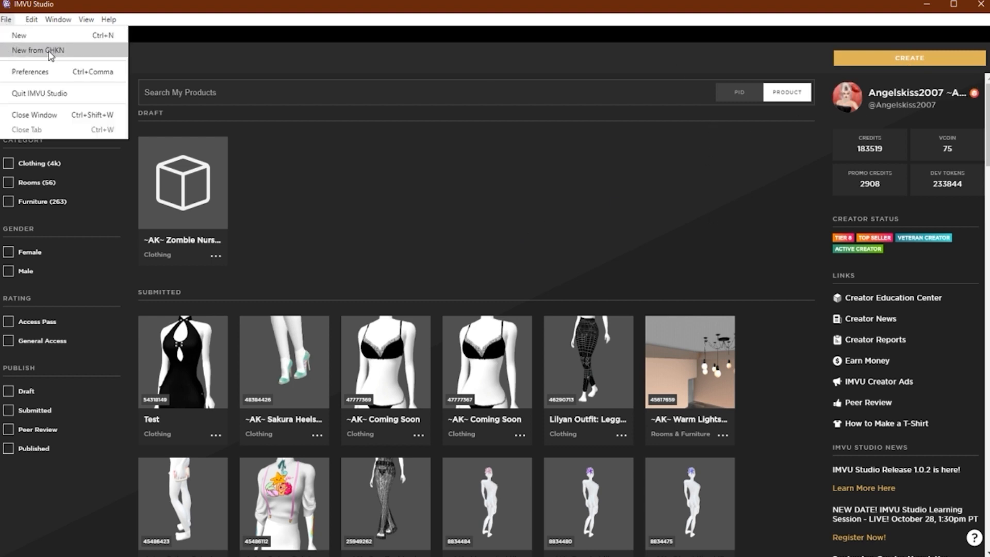
left_click(172, 60)
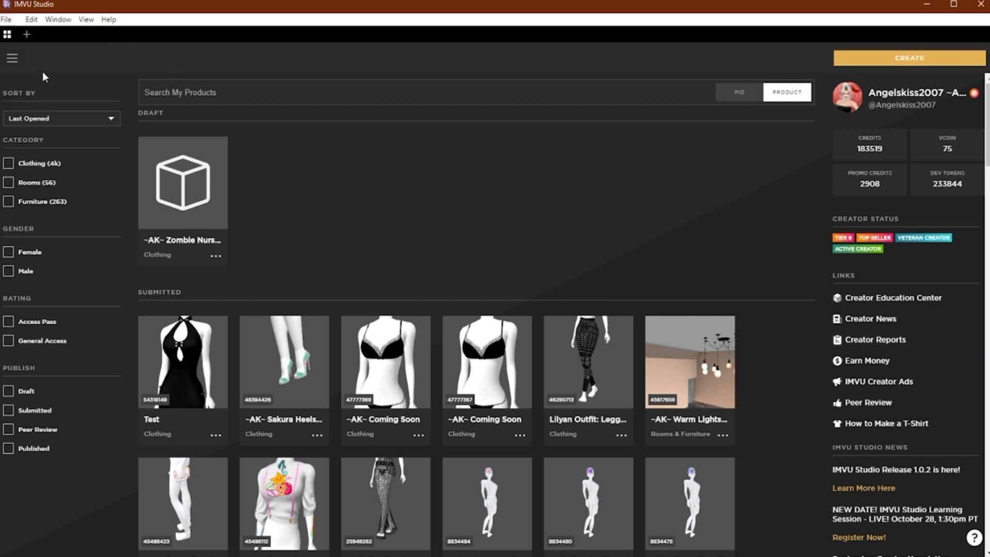
left_click(14, 63)
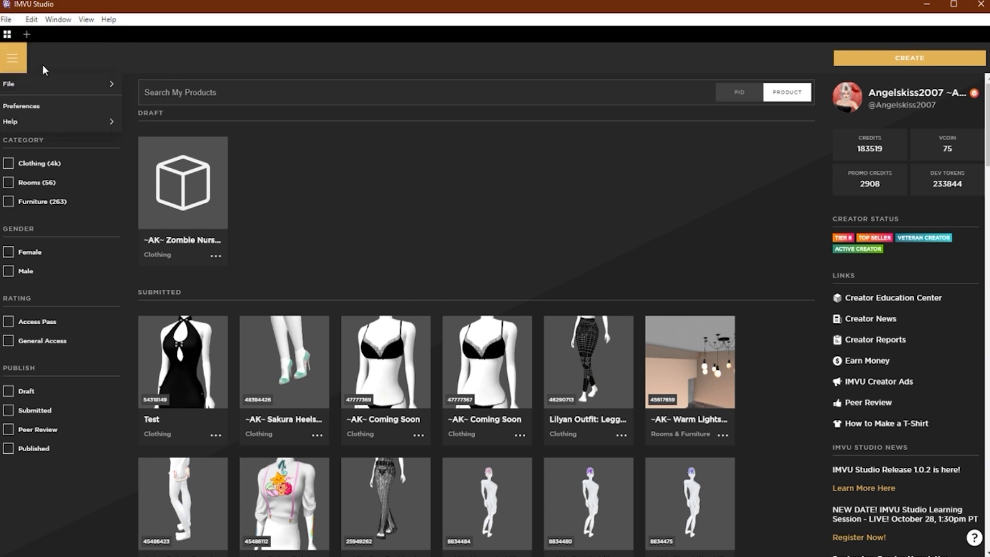
left_click(333, 61)
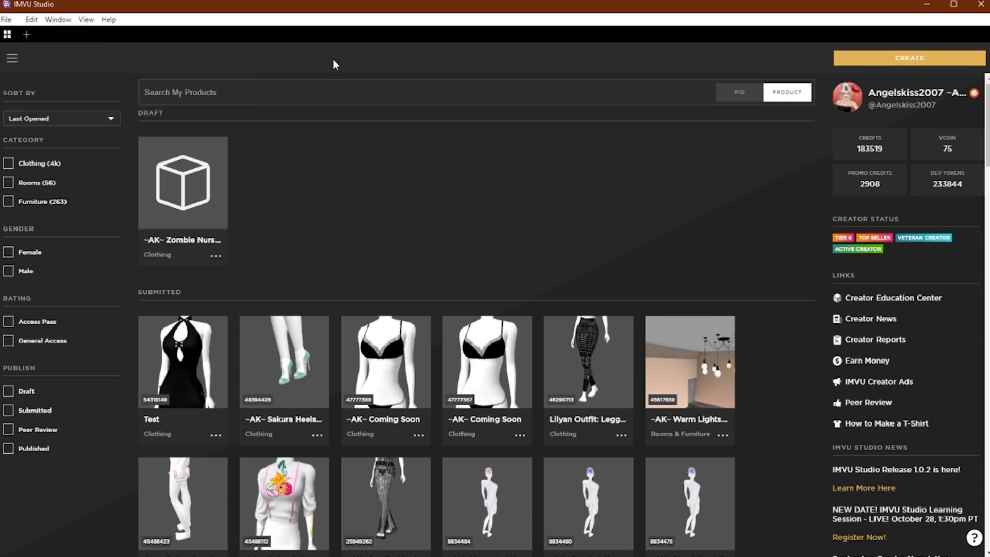
Open the Preferences and review the studio, submission and license sections, including the available default rooms.
left_click(13, 58)
left_click(37, 108)
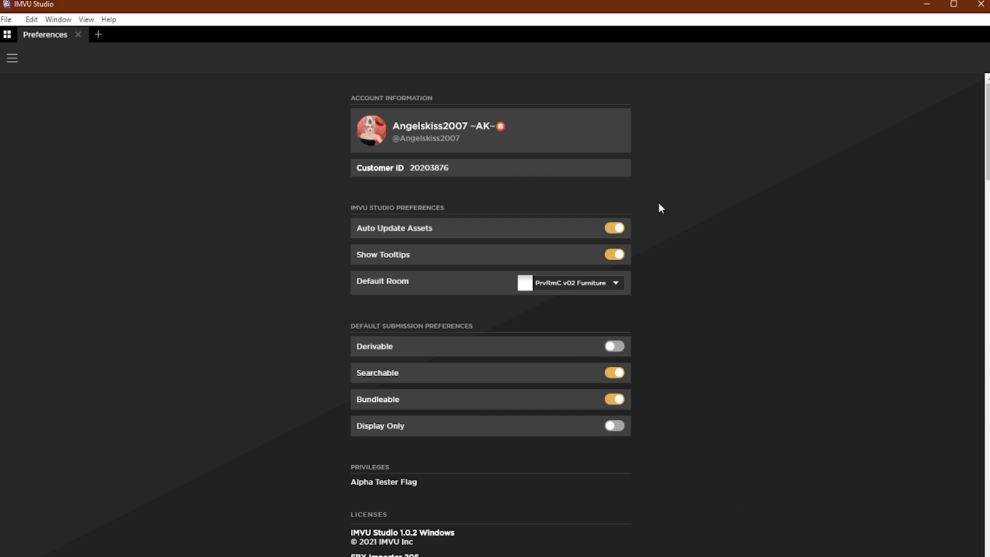
scroll(606, 294, "down", 6)
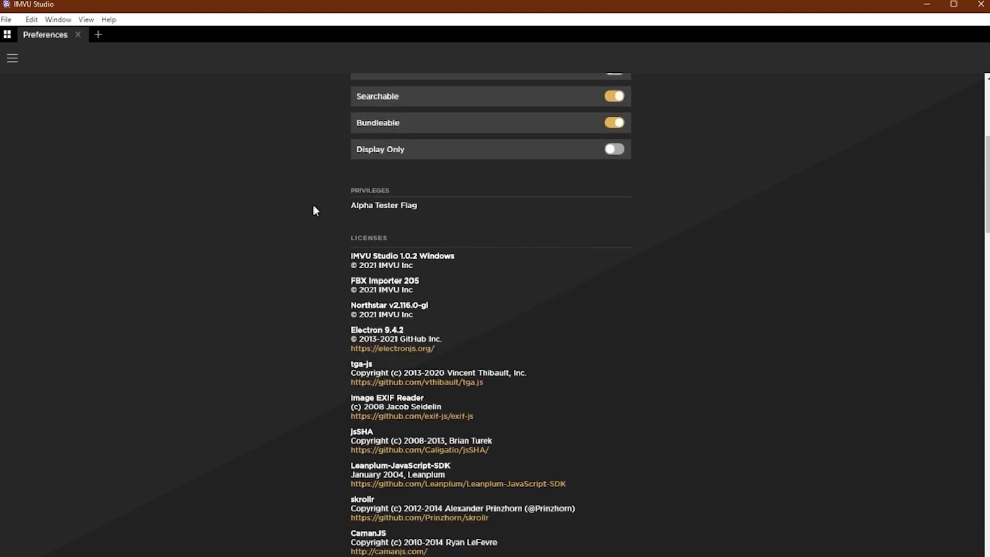
scroll(691, 352, "up", 6)
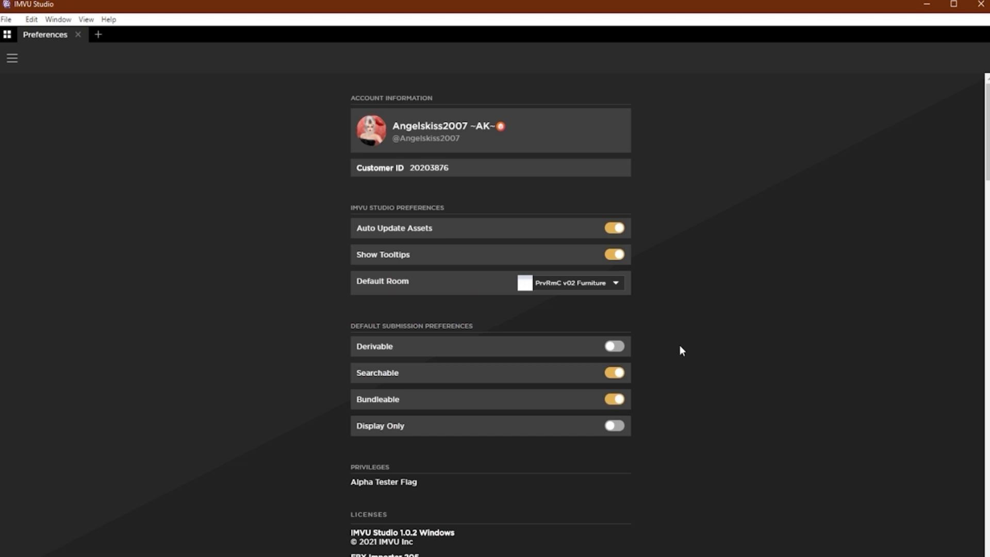
left_click(614, 283)
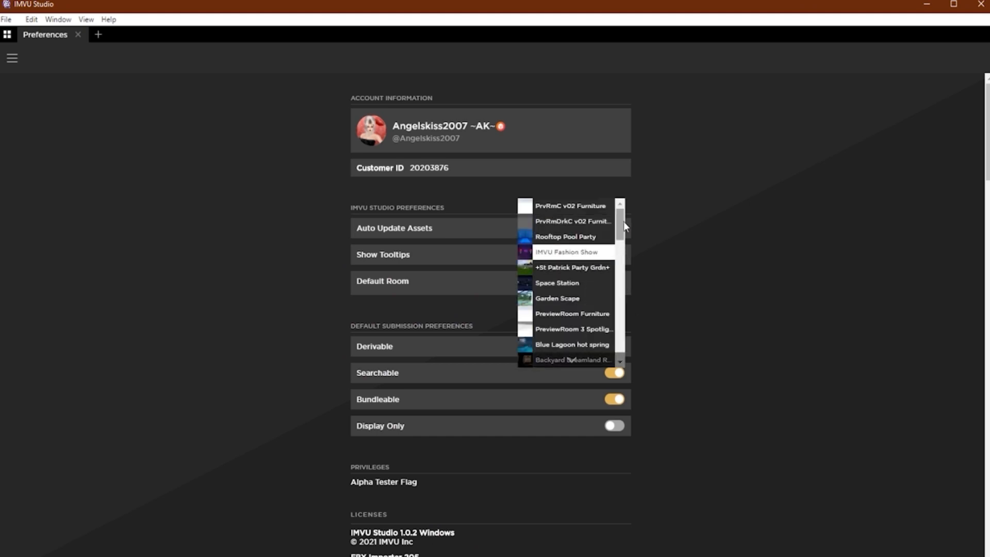
left_click_drag(623, 221, 597, 184)
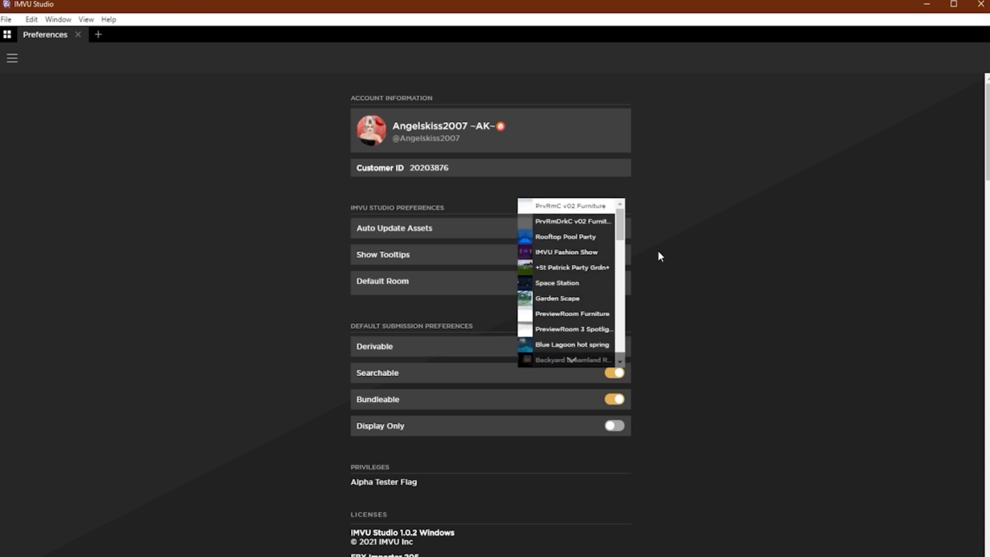
left_click(726, 303)
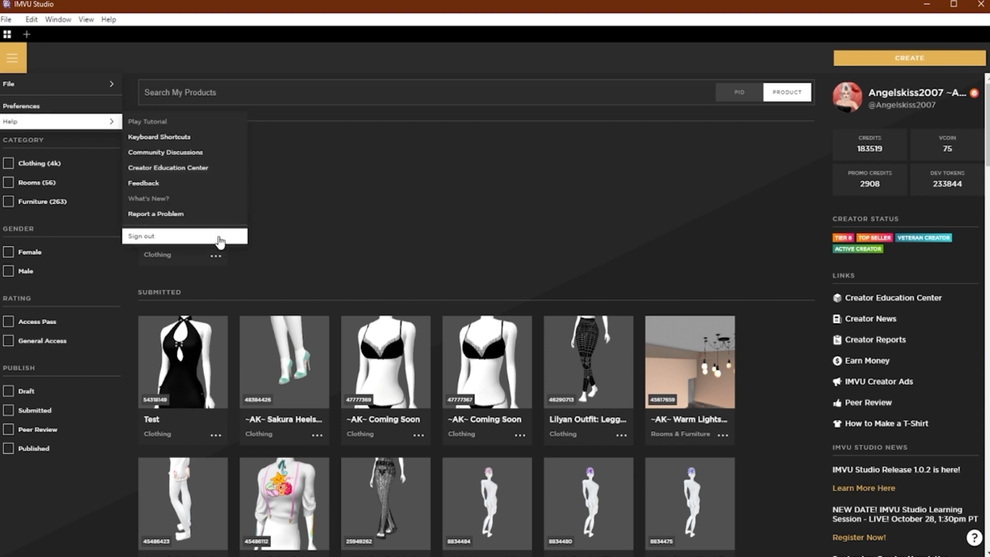
Search the derivable products for "~AK~" and derive a new product from ~AK~ OffShoulder + Socks.
left_click(909, 59)
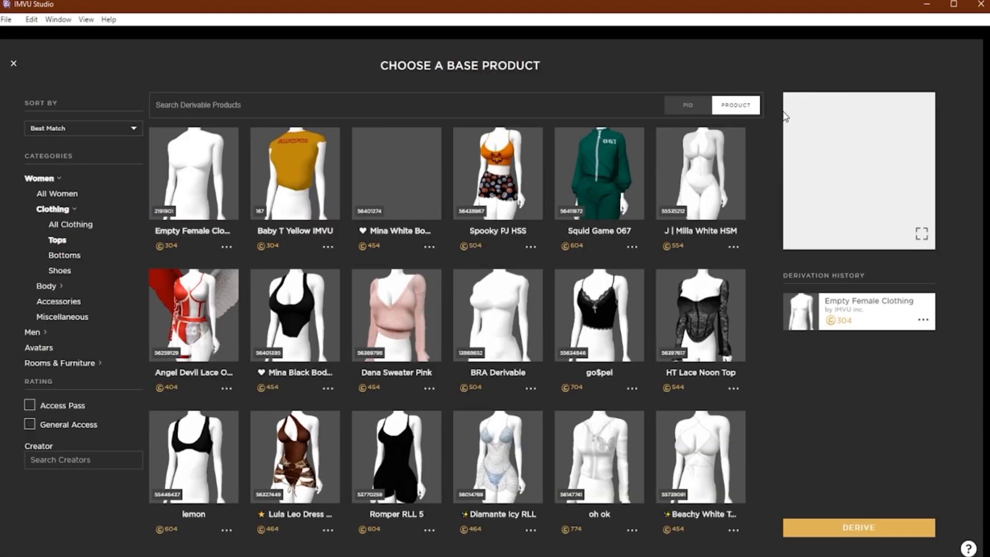
left_click(398, 107)
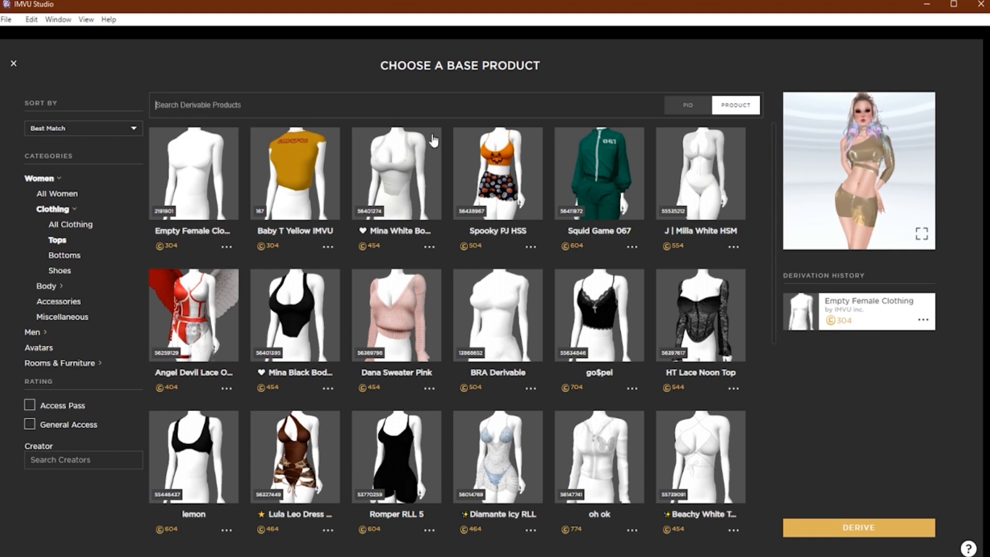
left_click(696, 110)
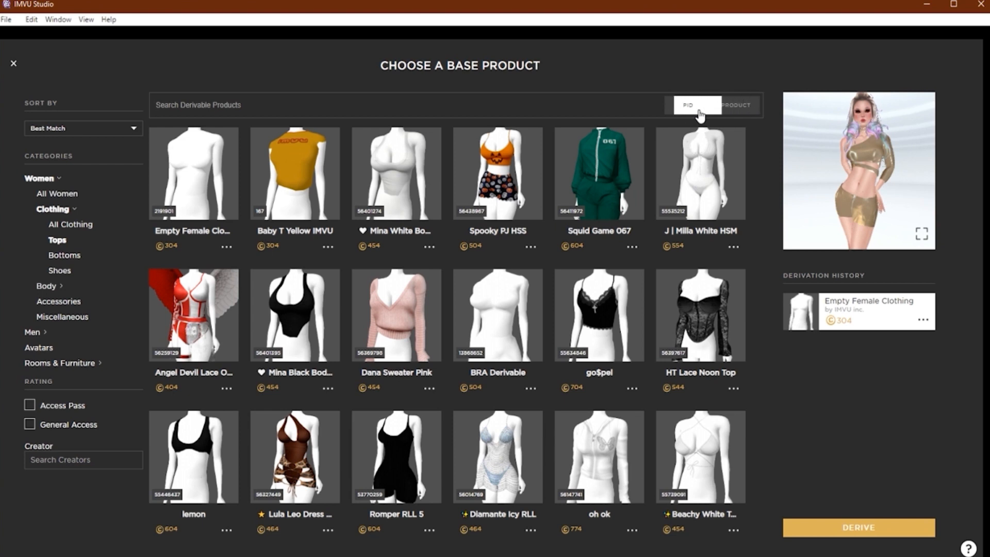
left_click(738, 109)
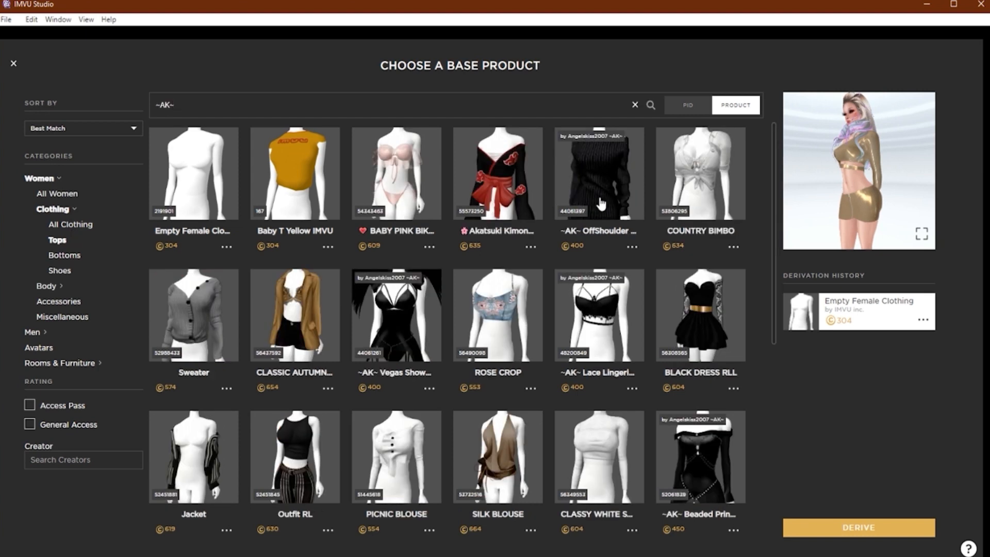
left_click(592, 180)
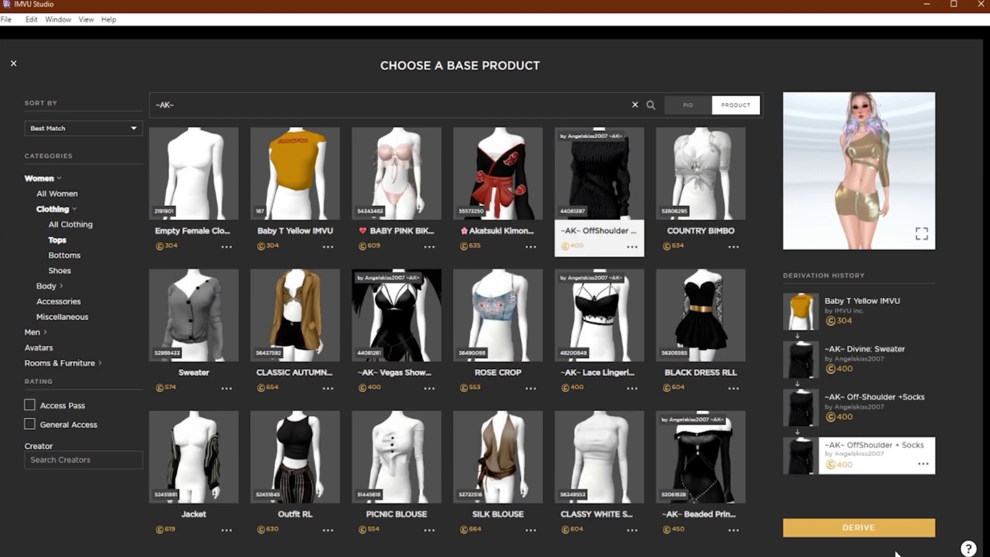
left_click(845, 536)
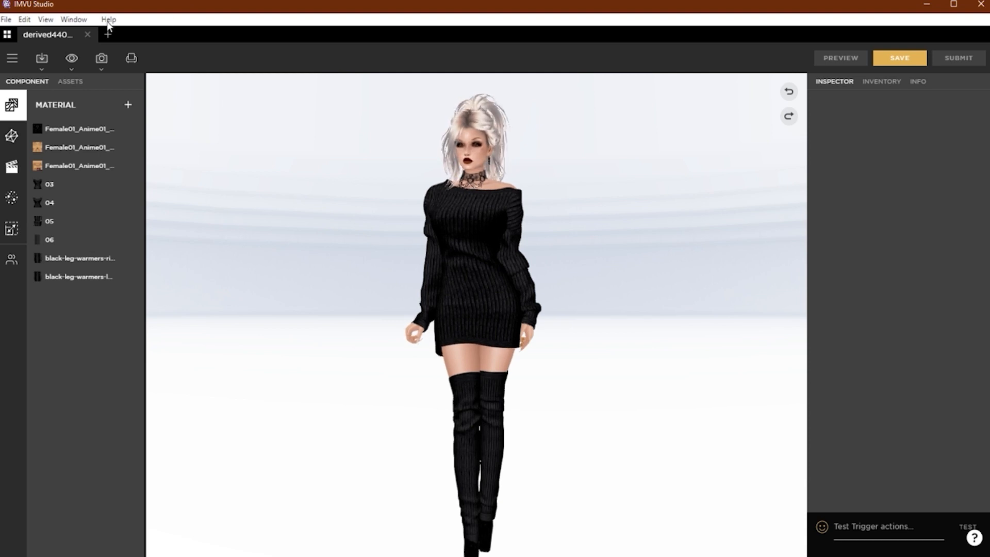
left_click(42, 66)
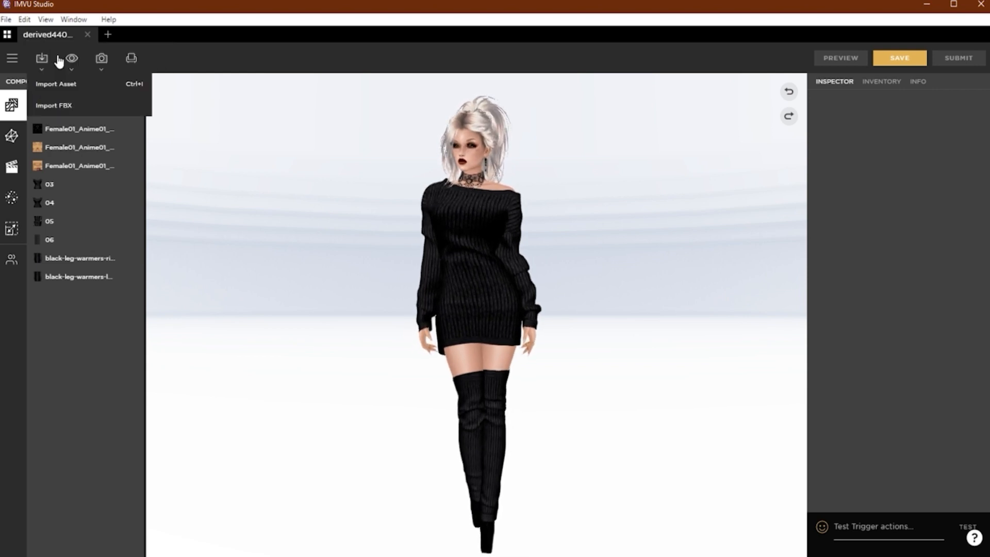
left_click(72, 61)
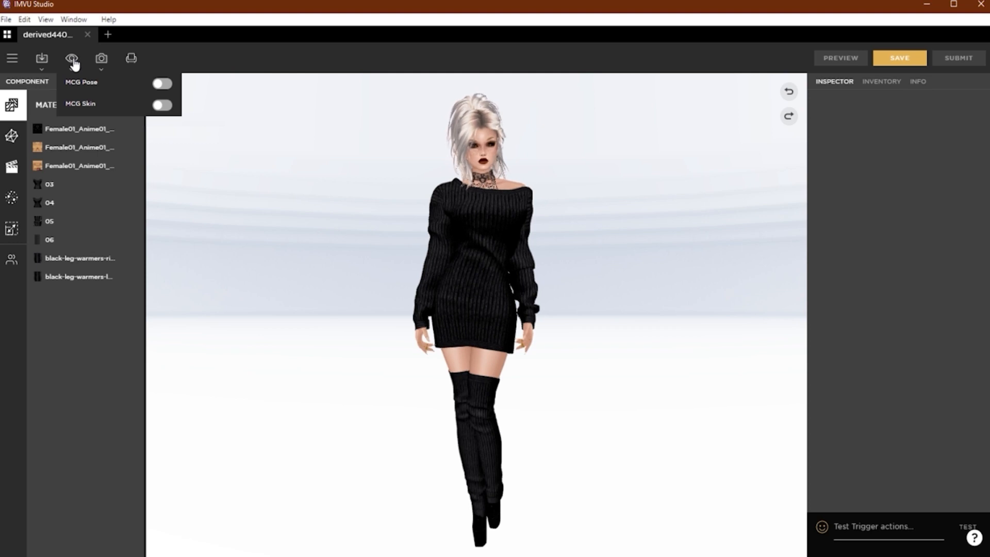
mouse_move(102, 65)
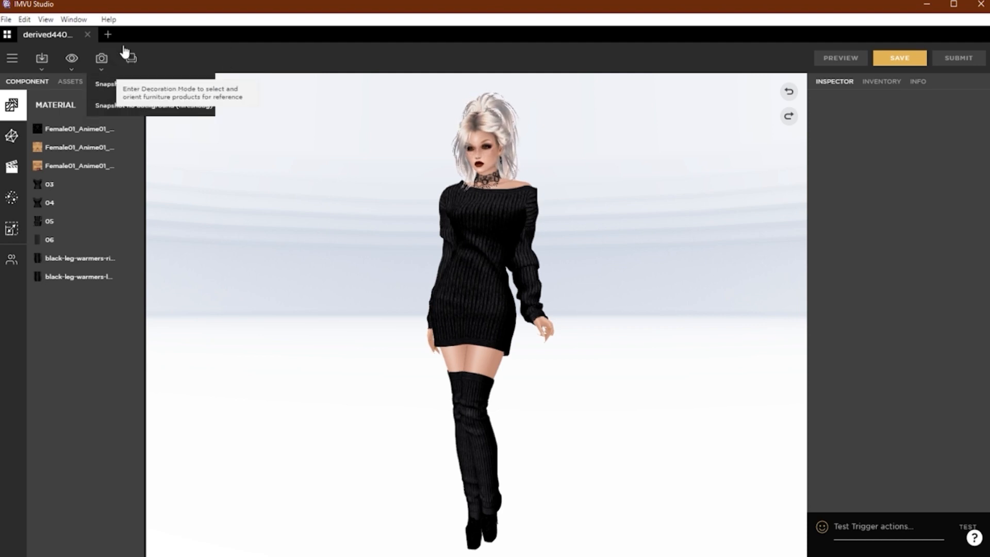
Enter Decoration Mode and place the Roof Party furniture set with two blue pads in the reference scene.
left_click(131, 61)
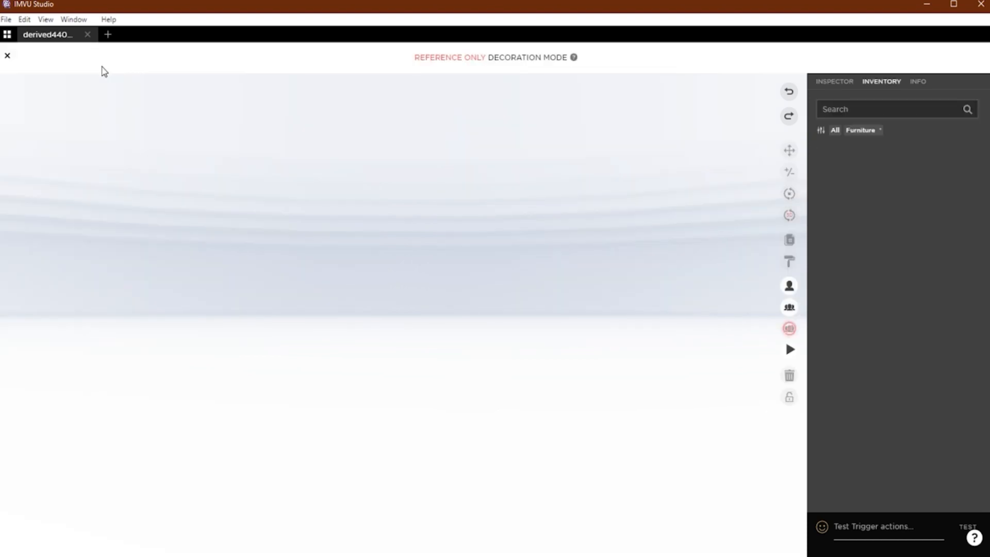
left_click(856, 229)
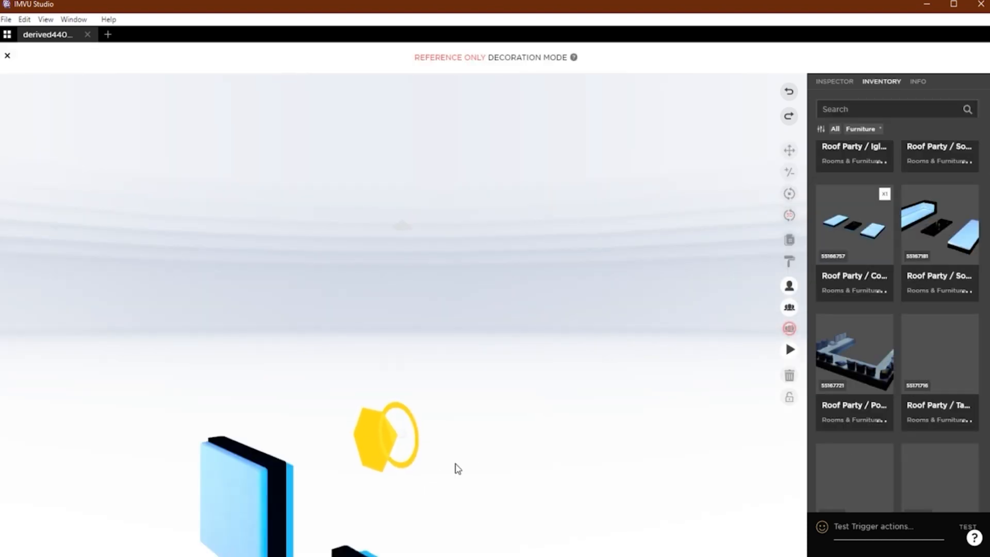
mouse_move(281, 464)
left_mouse_down()
mouse_move(446, 457)
mouse_move(464, 465)
left_mouse_up()
scroll(457, 461, "down", 4)
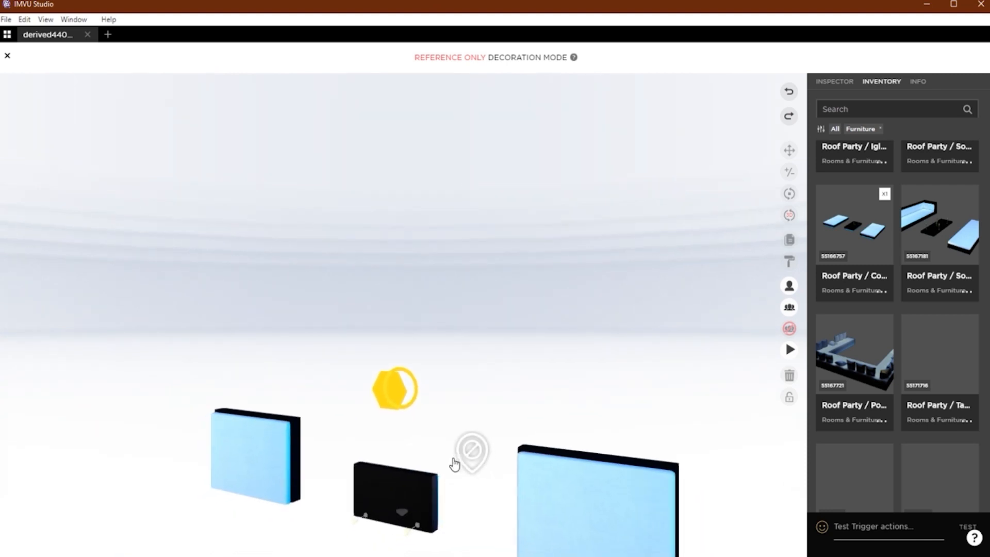
left_click(786, 332)
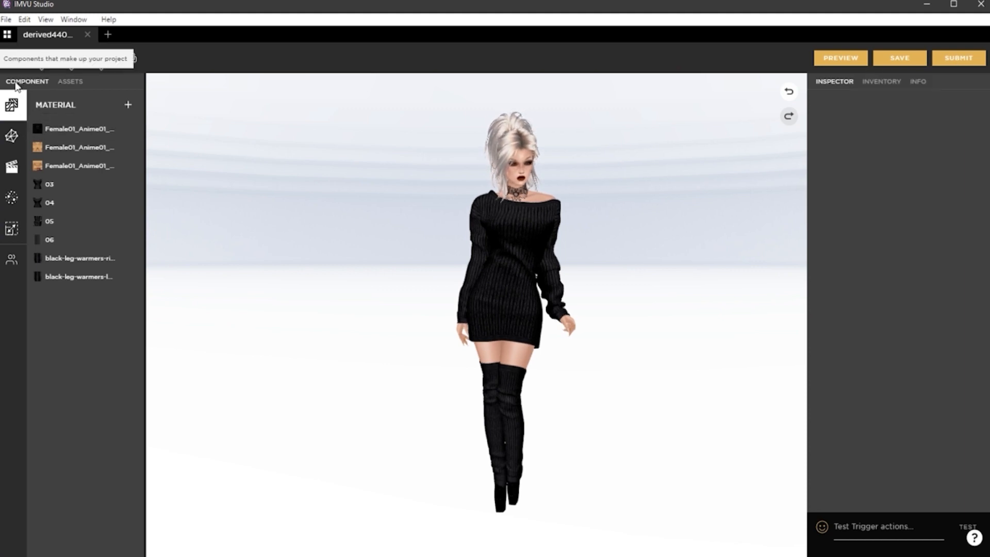
View the project's Assets list and return to its components.
left_click(70, 82)
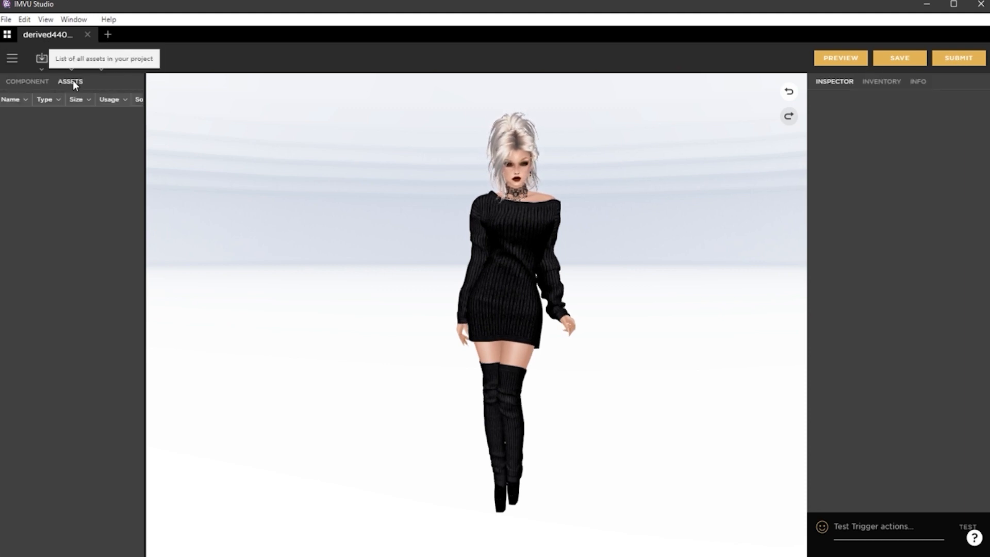
left_click(27, 81)
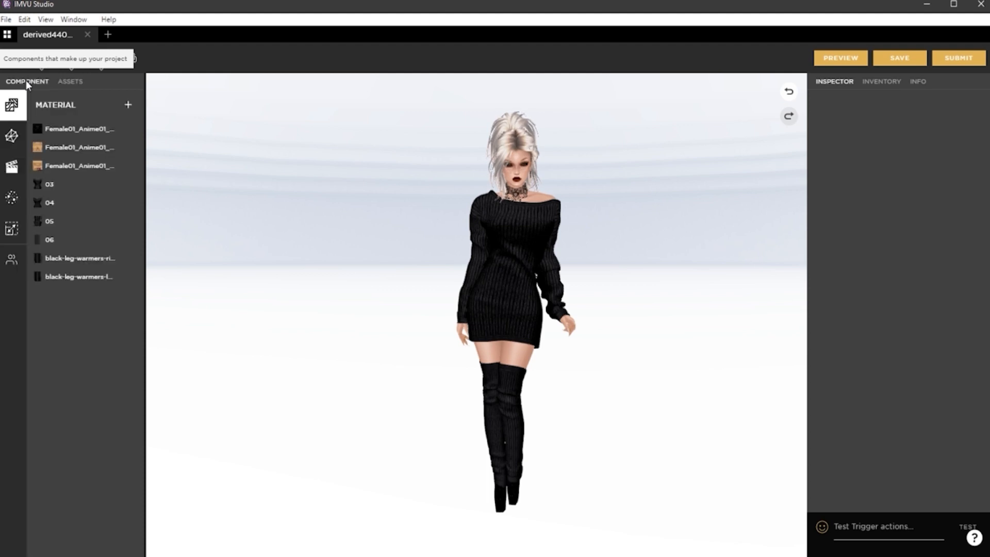
left_click(70, 82)
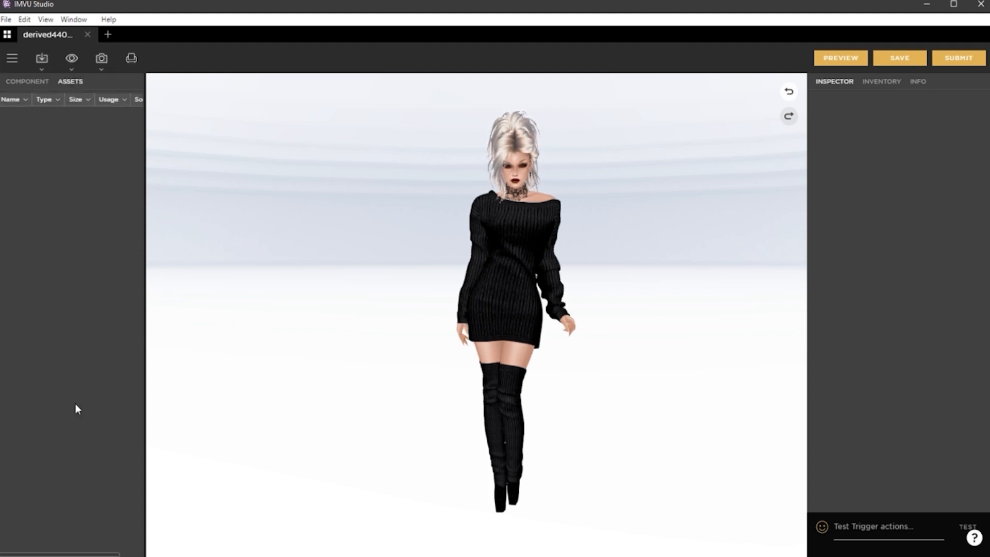
left_click(27, 81)
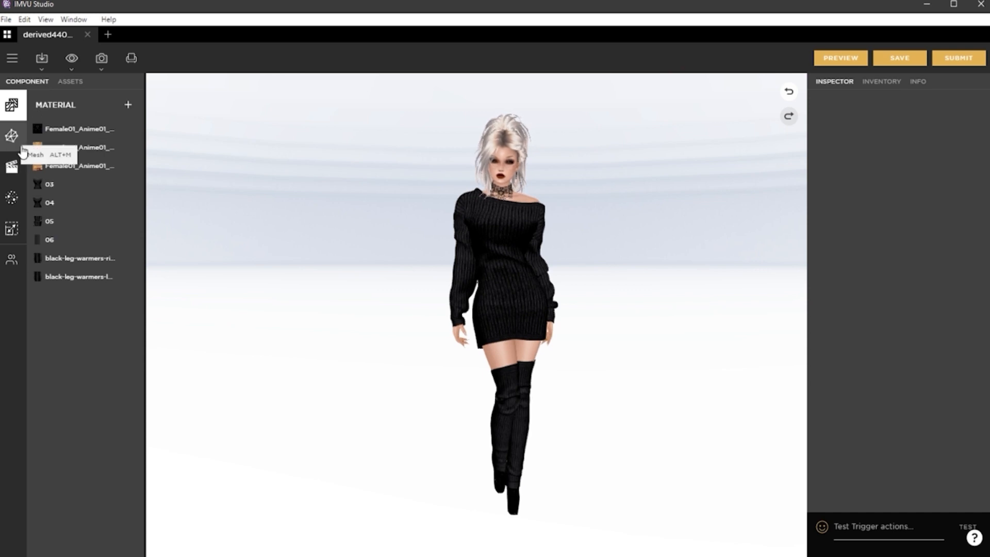
Go through the project's component categories, including meshes, particles and bone scale, and inspect the third material, Female01_Anime01_head.
left_click(11, 135)
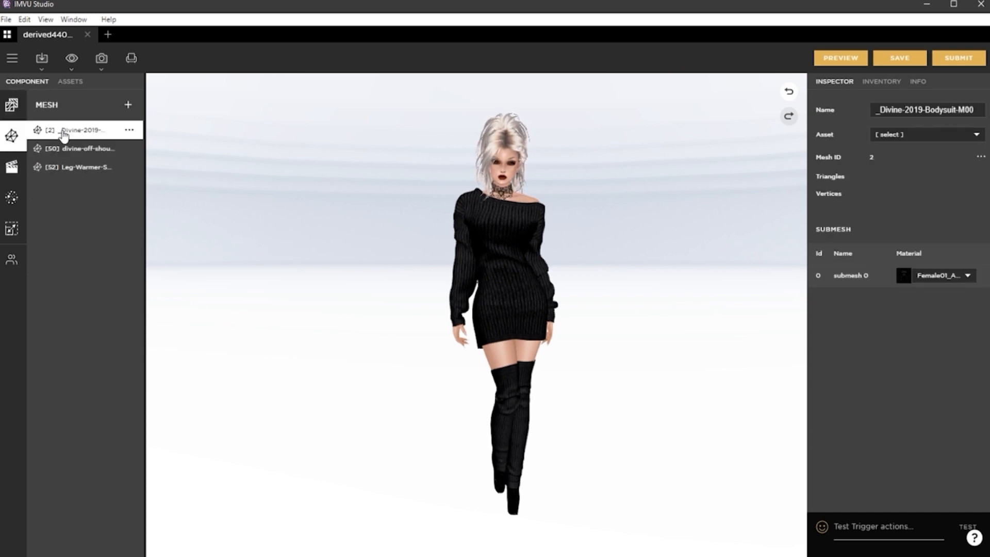
left_click(12, 167)
left_click(11, 197)
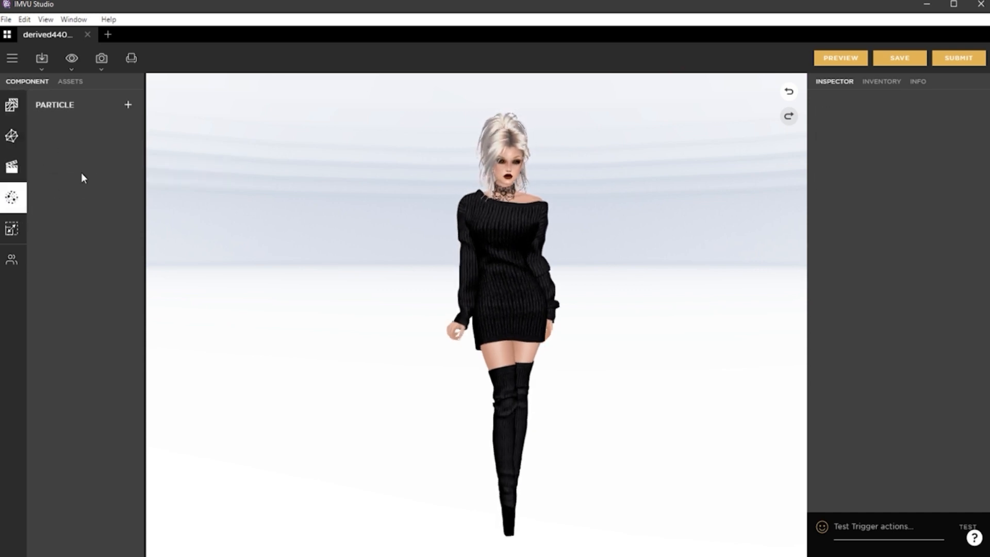
left_click(13, 230)
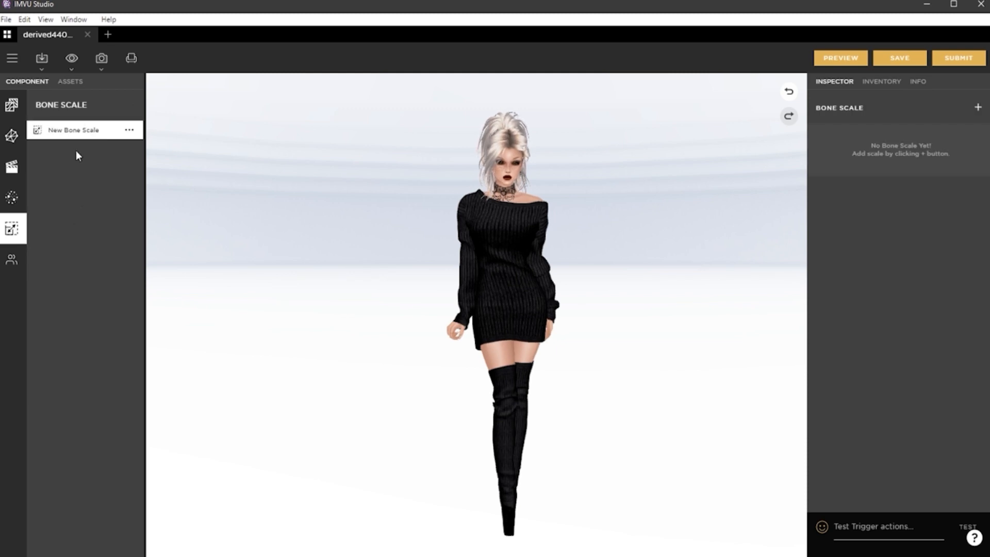
left_click(12, 260)
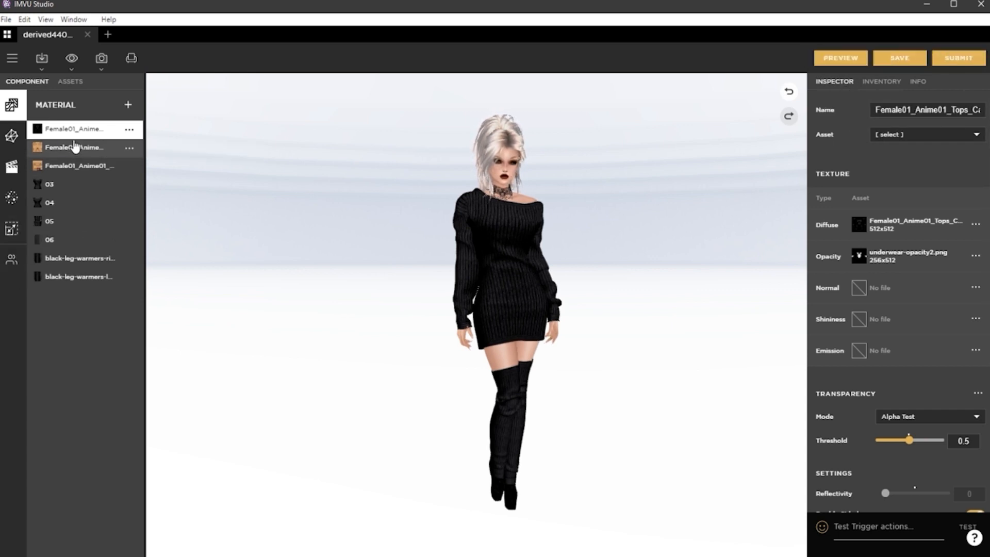
left_click(52, 165)
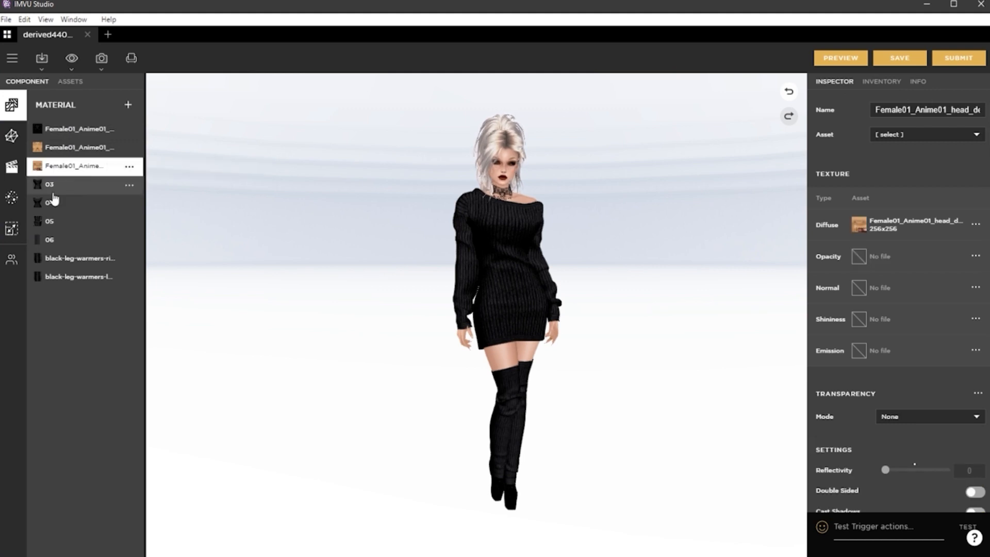
Go through materials 03, 04 and 06, and examine the texture slots, transparency mode and settings of material 06.
left_click(51, 185)
left_click(51, 203)
left_click(54, 240)
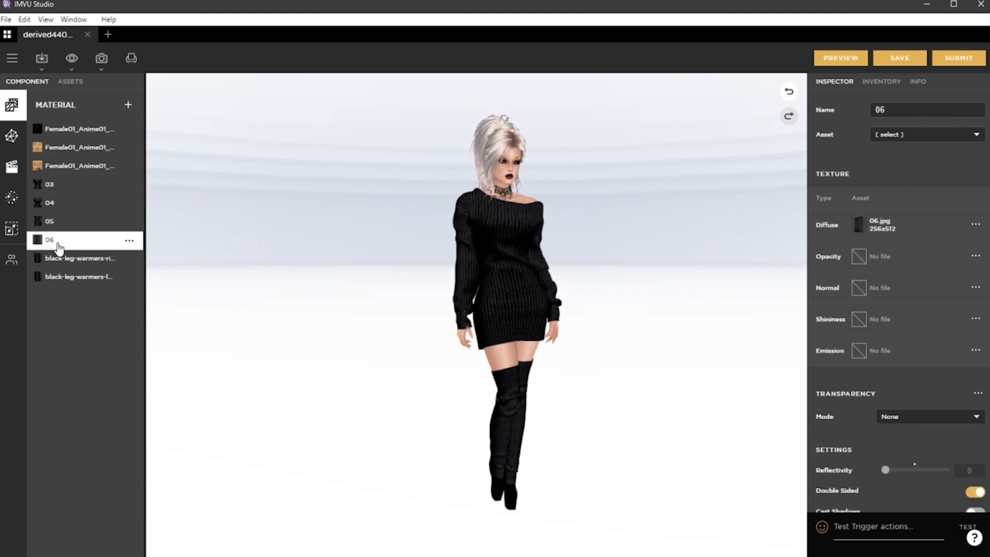
scroll(899, 164, "down", 2)
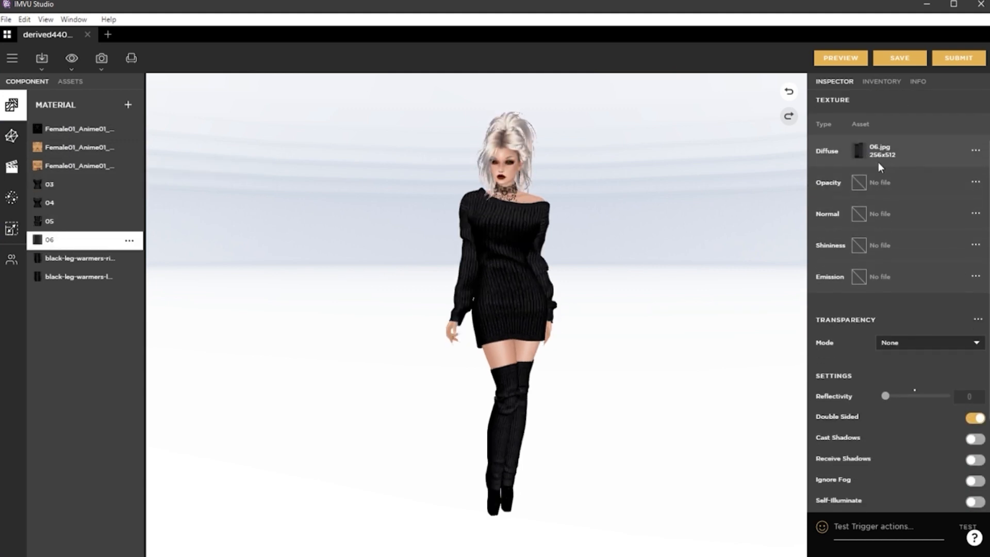
mouse_move(847, 153)
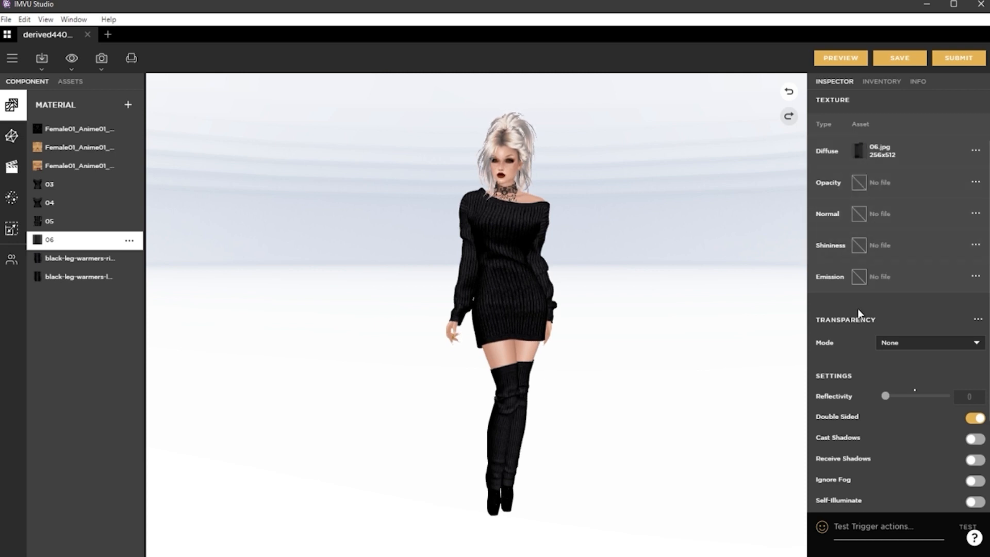
scroll(869, 267, "down", 5)
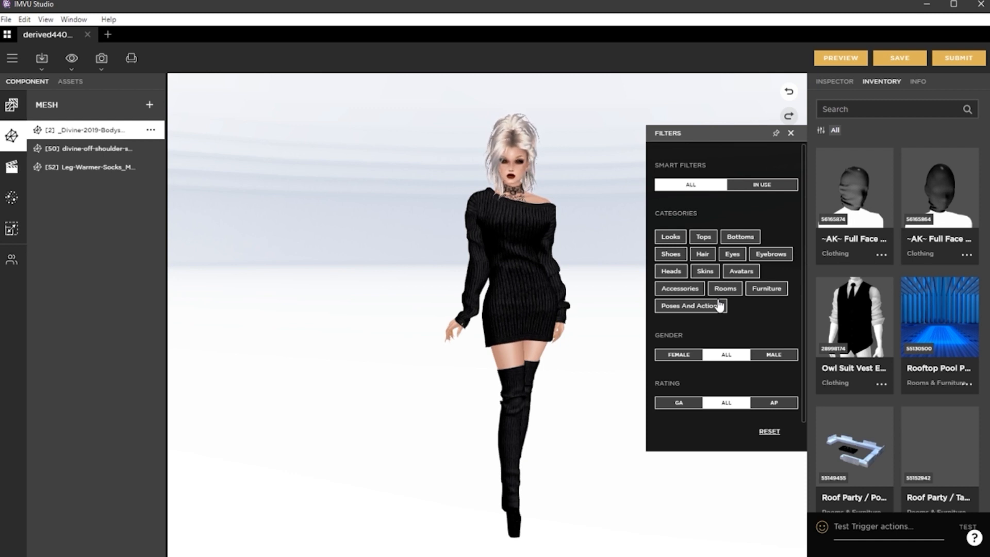
Review the product's general info, price, one-time fees, search keywords and controls, and return to the bodysuit mesh's properties.
left_click(918, 82)
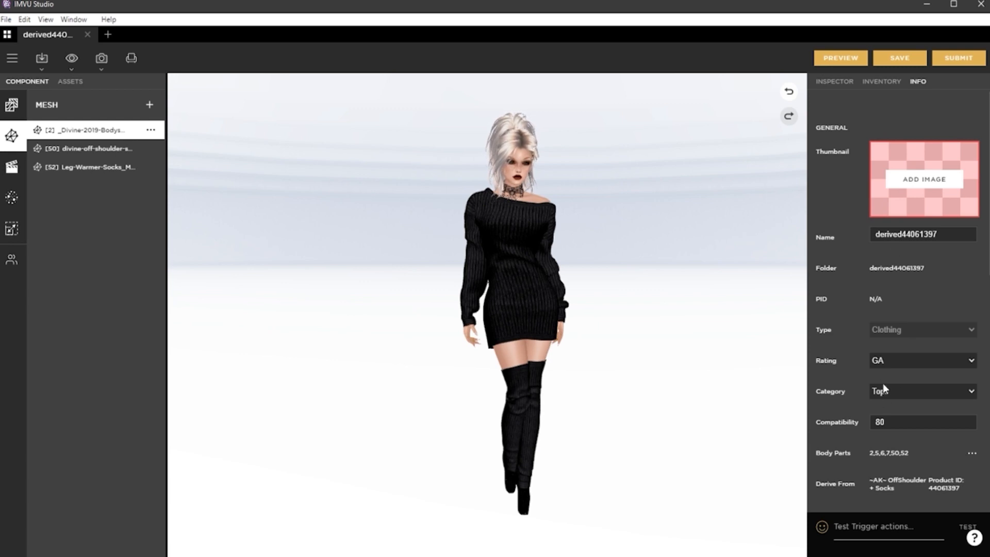
scroll(848, 361, "down", 2)
scroll(851, 351, "down", 6)
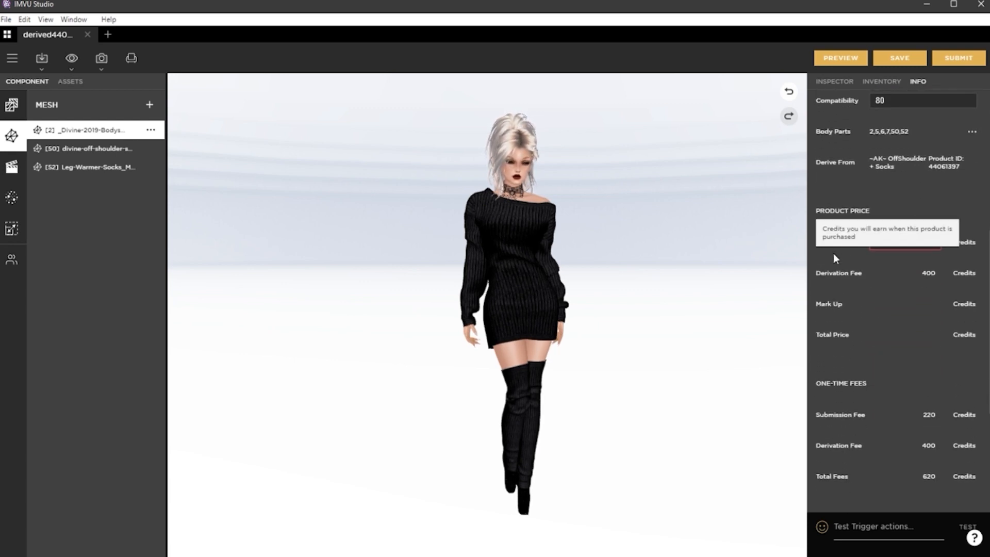
scroll(853, 304, "down", 2)
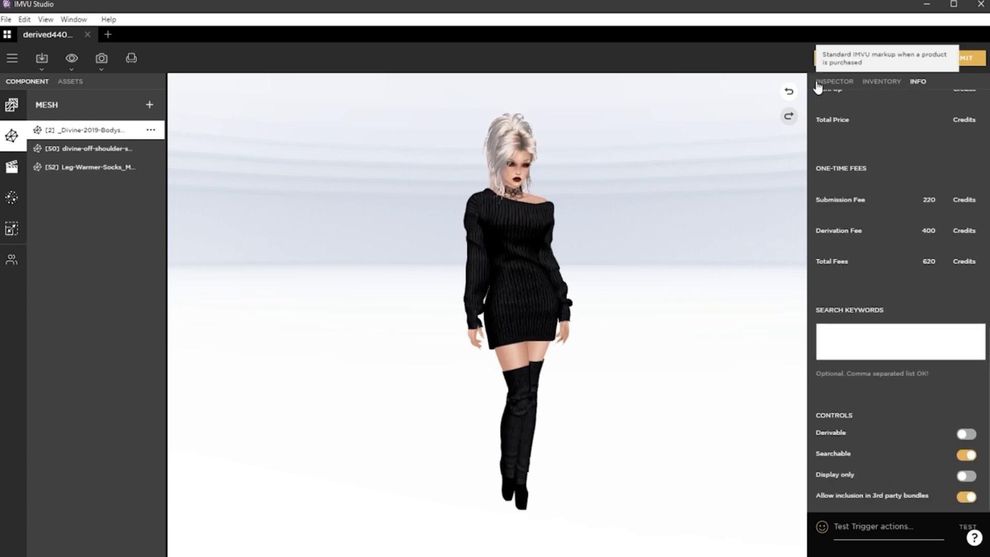
left_click(835, 83)
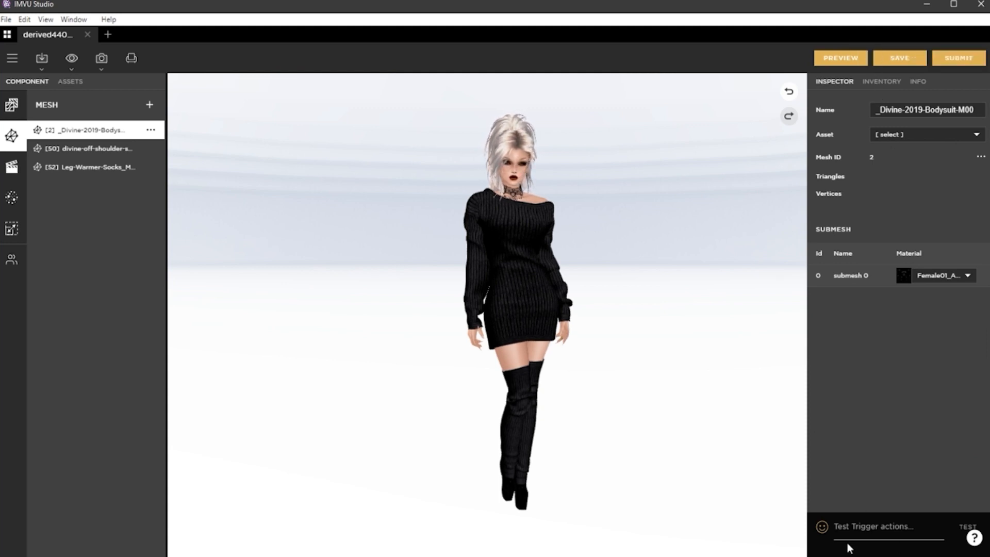
Browse the solo actions and product triggers available for testing on the avatar, and close the list.
left_click(821, 526)
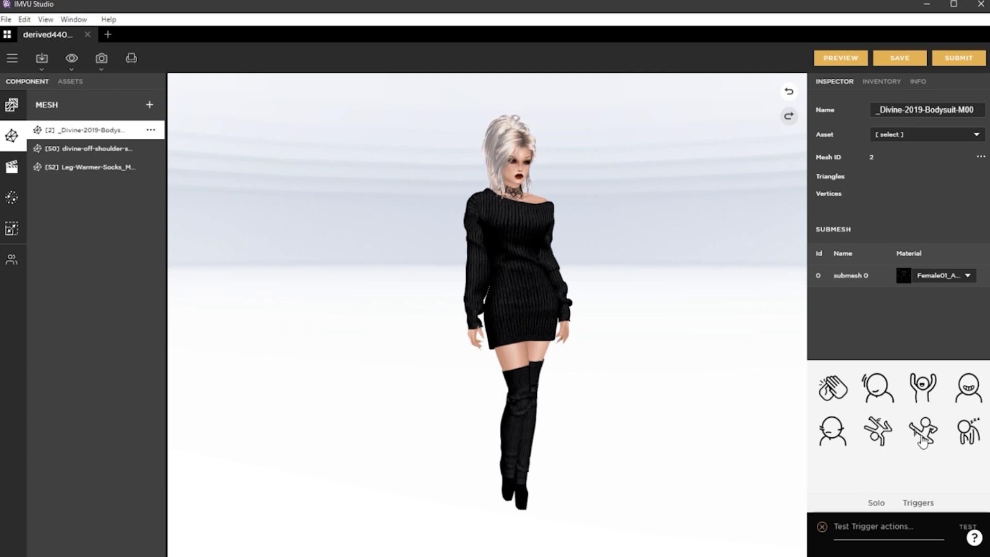
left_click(911, 509)
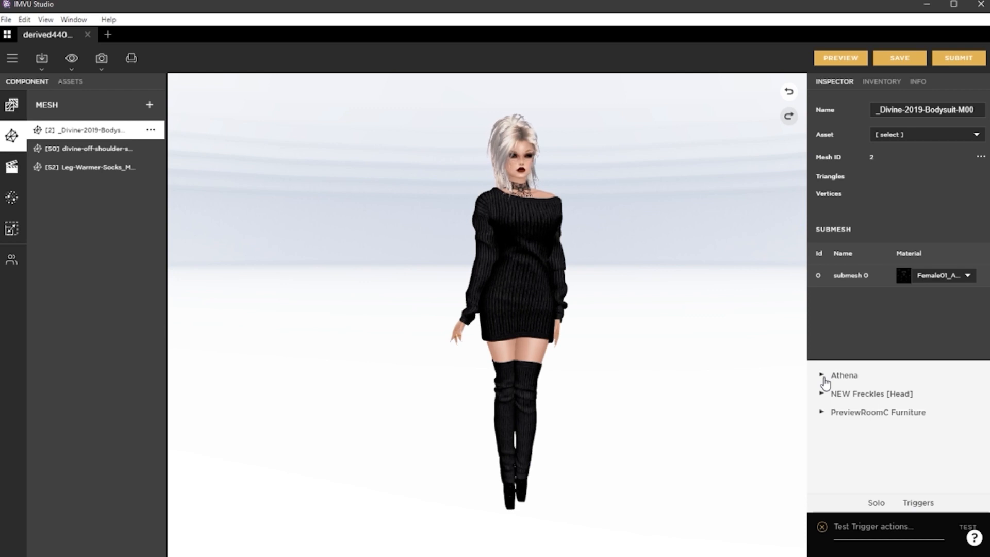
left_click(972, 541)
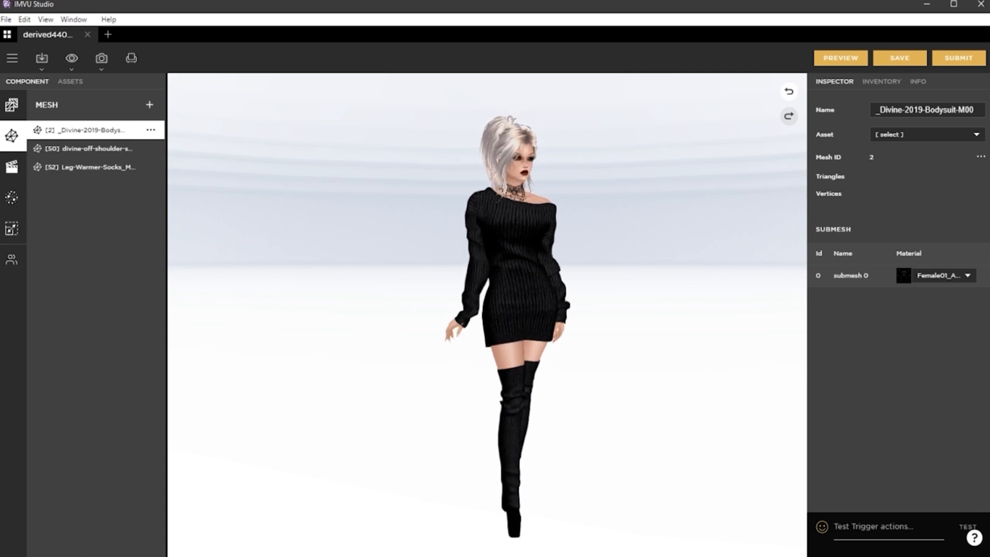
Review the project's errors and warnings and close the list.
left_click(113, 556)
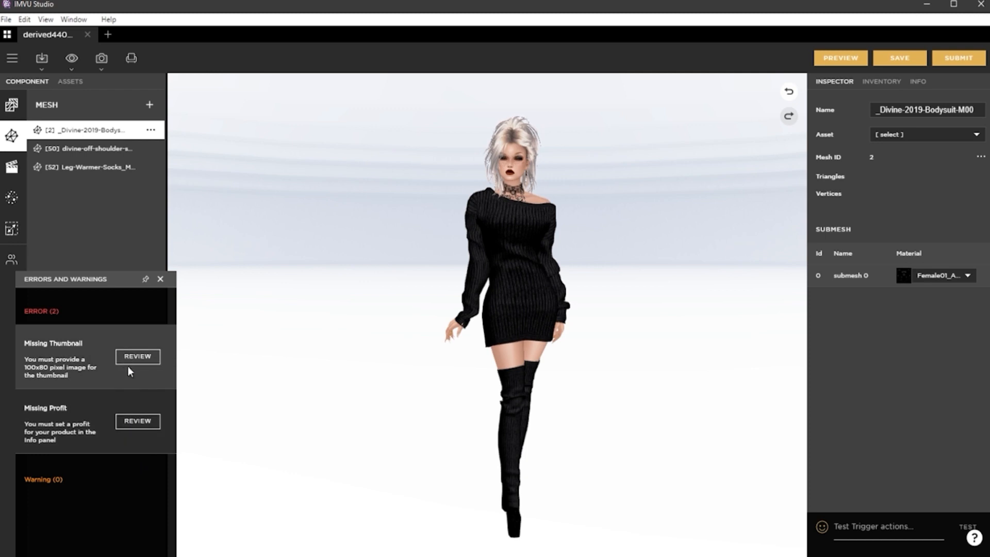
left_click(160, 279)
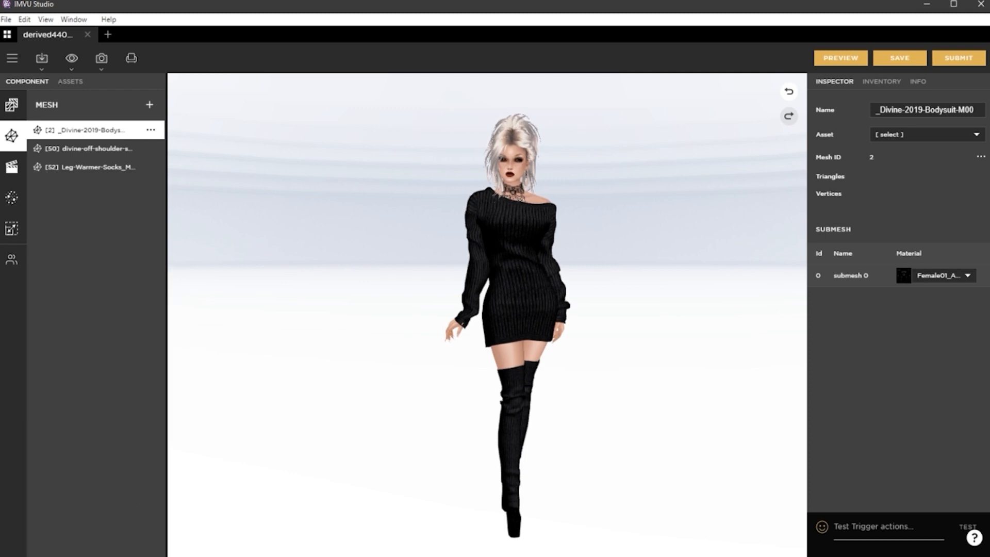